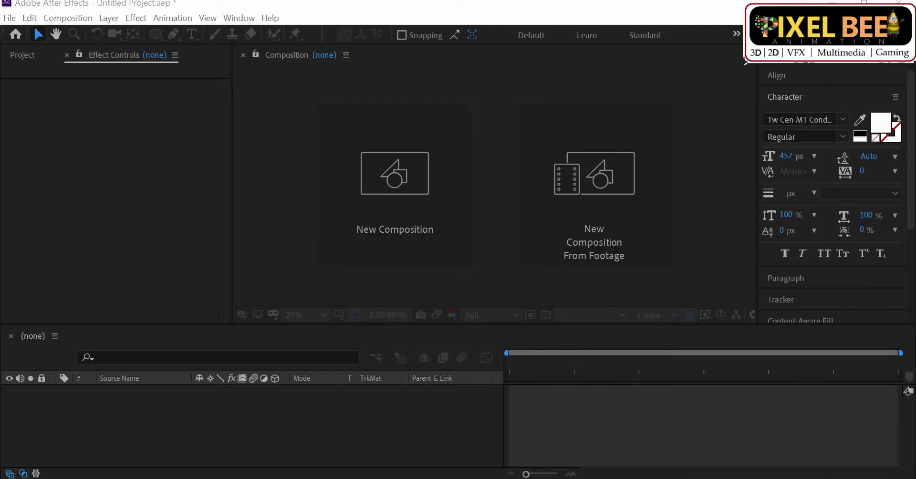
- Create a 1920×1080 HDTV 29.97 composition named 'liquid blobs' with a black background
{"action": "left_click", "coordinate": [363, 200]}
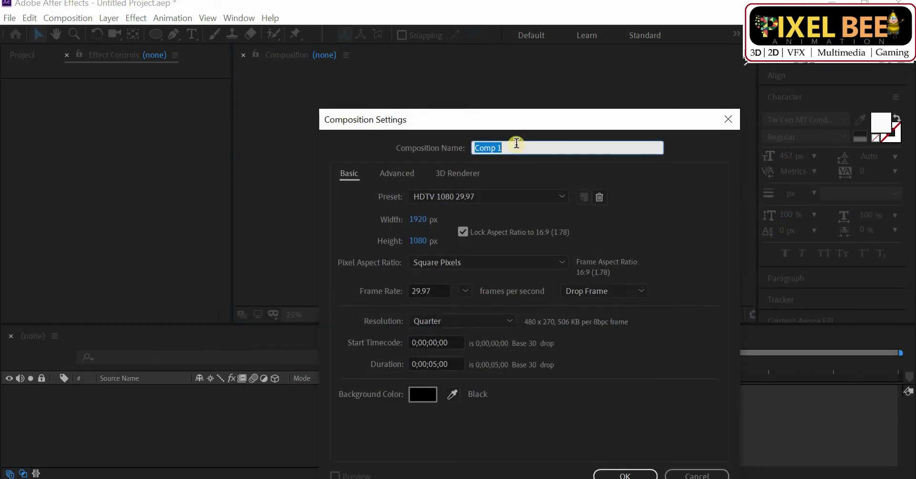
{"action": "key", "text": "BackSpace"}
{"action": "type", "text": "liquid blobs"}
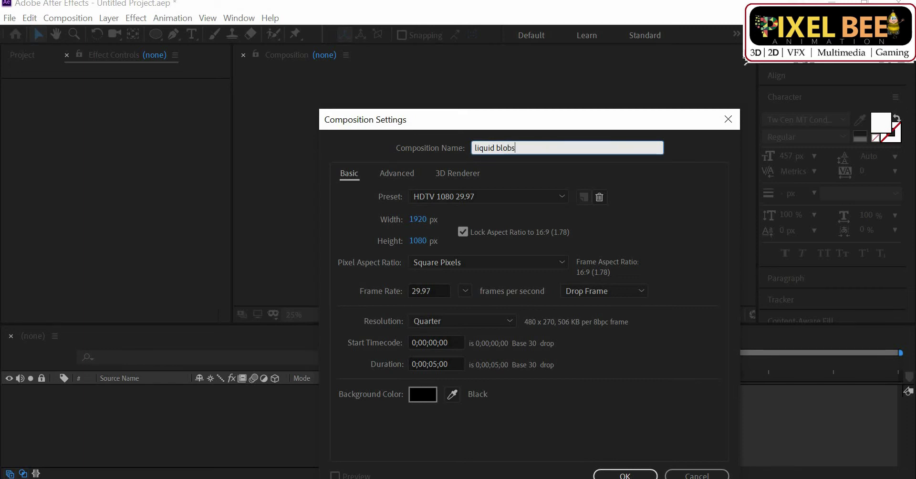
{"action": "left_click", "coordinate": [624, 470]}
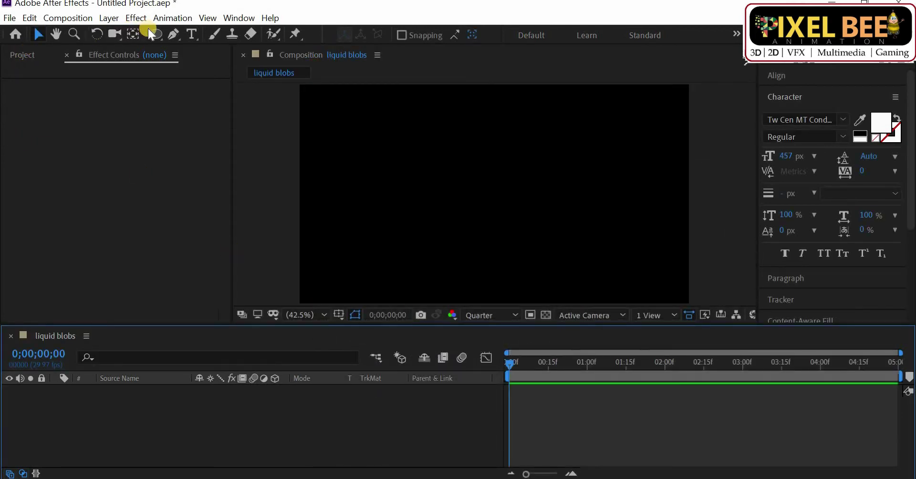
- Draw a yellow circle left of centre, duplicate its layer, and move the copy to the right
{"action": "left_click", "coordinate": [154, 35]}
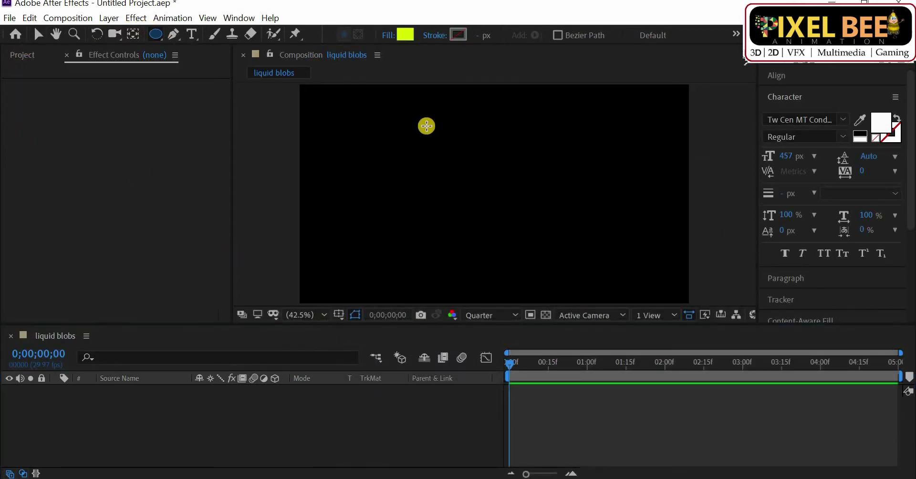
{"action": "mouse_move", "coordinate": [345, 152]}
{"action": "left_mouse_down"}
{"action": "mouse_move", "coordinate": [457, 238]}
{"action": "mouse_move", "coordinate": [453, 246]}
{"action": "left_mouse_up"}
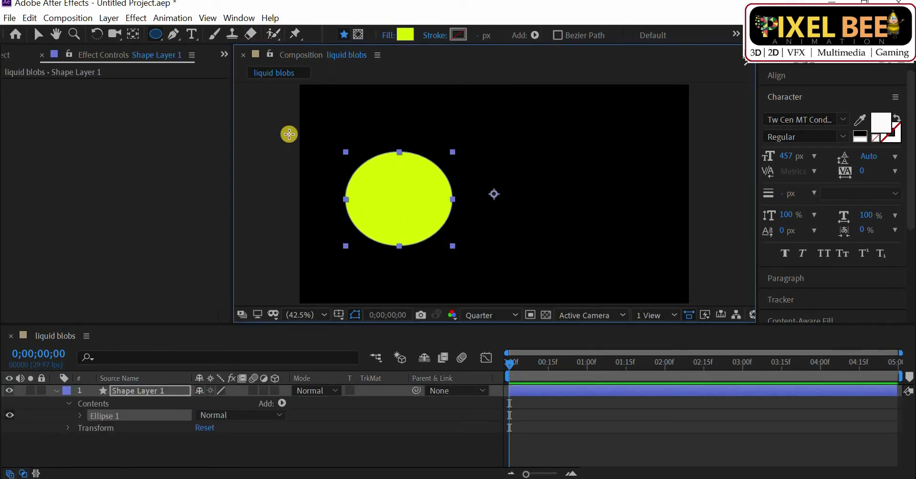
{"action": "left_click", "coordinate": [175, 393]}
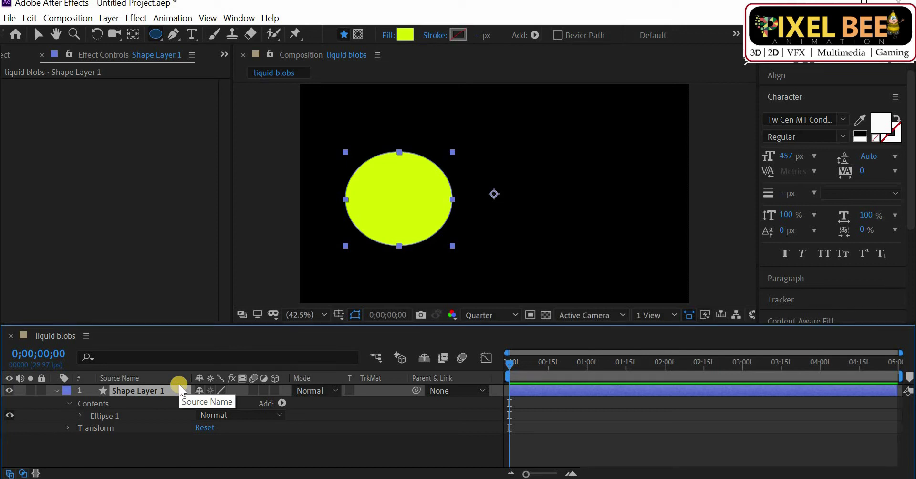
{"action": "key", "text": "ctrl+d"}
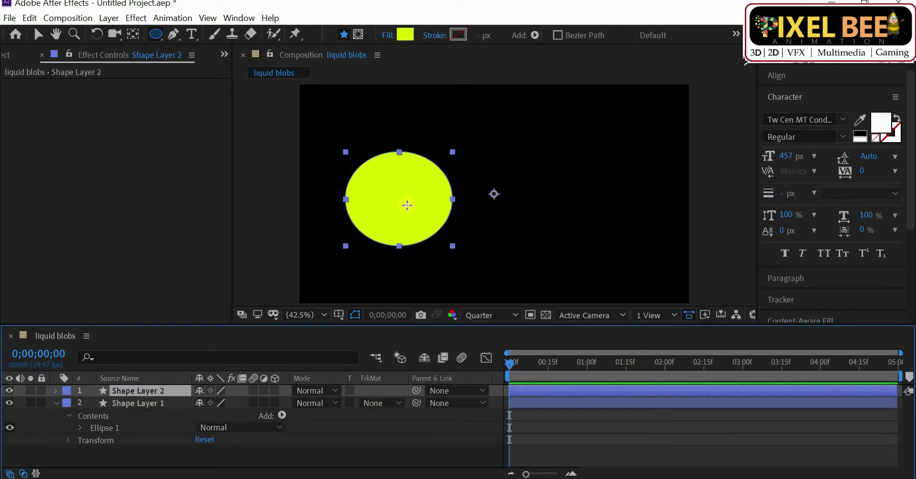
{"action": "left_click", "coordinate": [38, 34]}
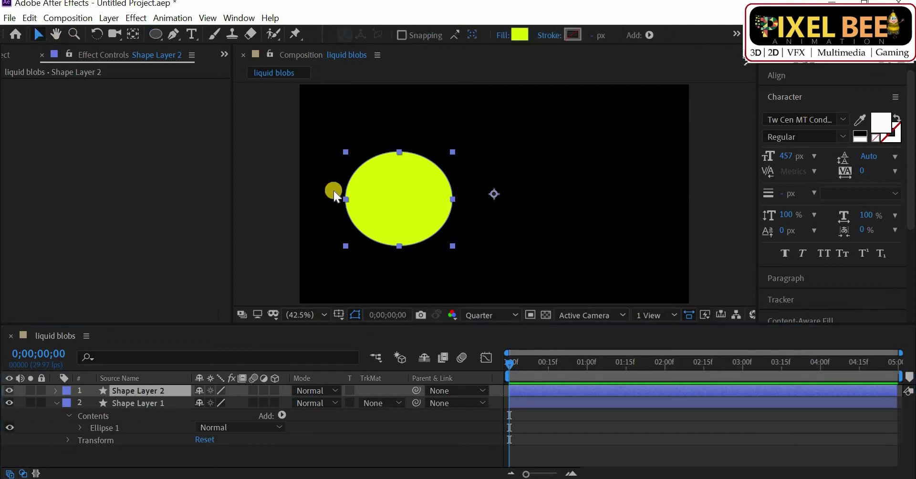
{"action": "left_click_drag", "start_coordinate": [380, 212], "coordinate": [571, 212]}
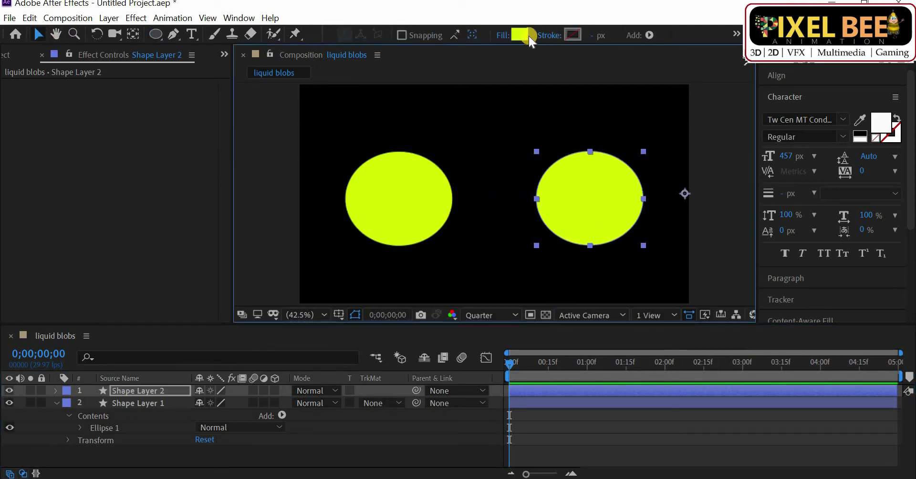
- Set Shape Layer 2's fill colour to red FF0014
{"action": "left_click", "coordinate": [526, 33]}
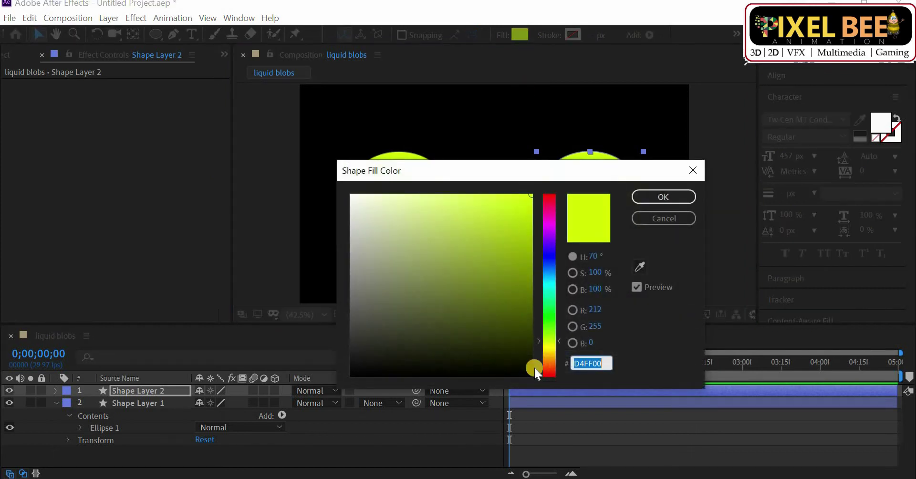
{"action": "left_click", "coordinate": [551, 197]}
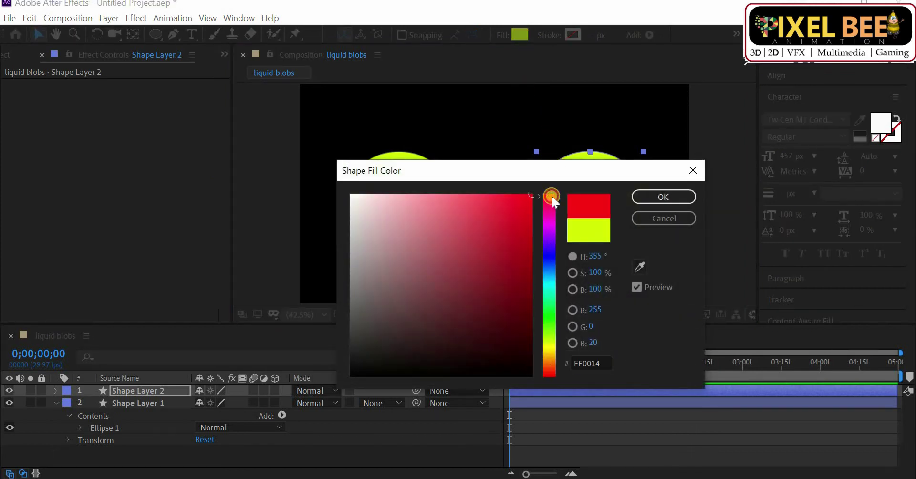
{"action": "left_click", "coordinate": [662, 197]}
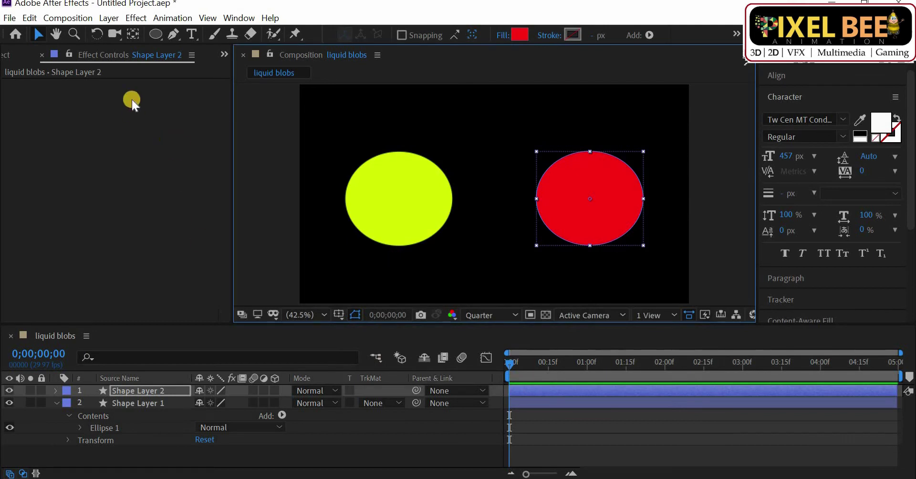
- Add Adjustment Layer 1 from the timeline's New menu above both circle layers
{"action": "right_click", "coordinate": [254, 450]}
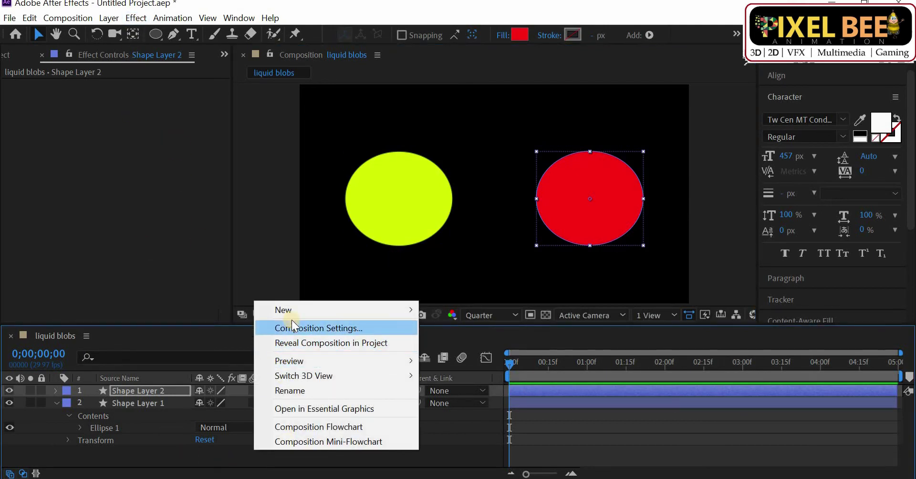
{"action": "mouse_move", "coordinate": [306, 310]}
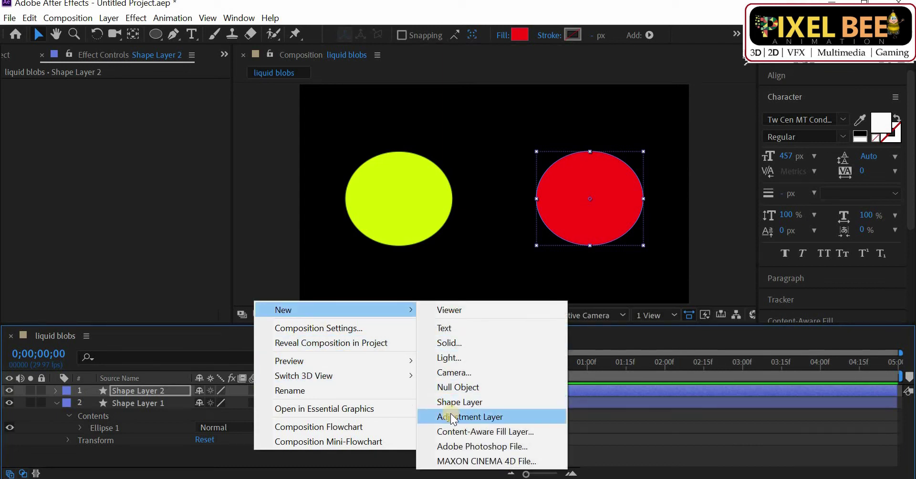
{"action": "left_click", "coordinate": [458, 416]}
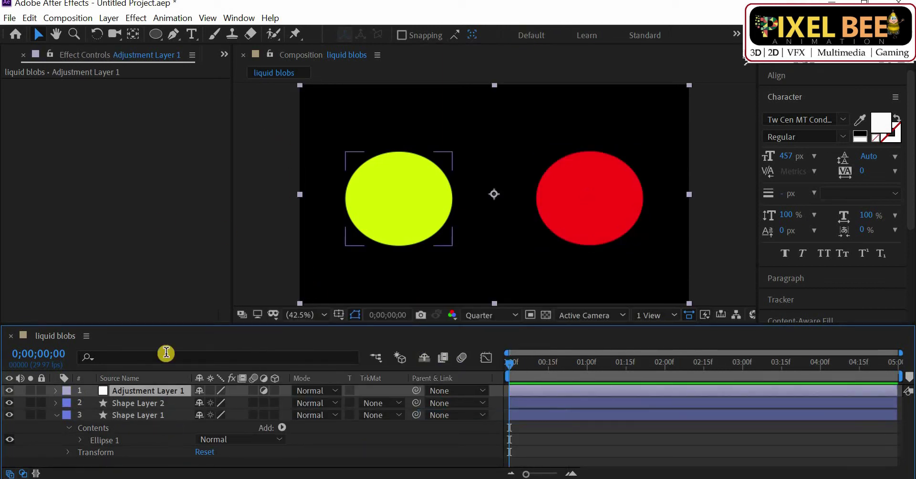
{"action": "left_click", "coordinate": [137, 17]}
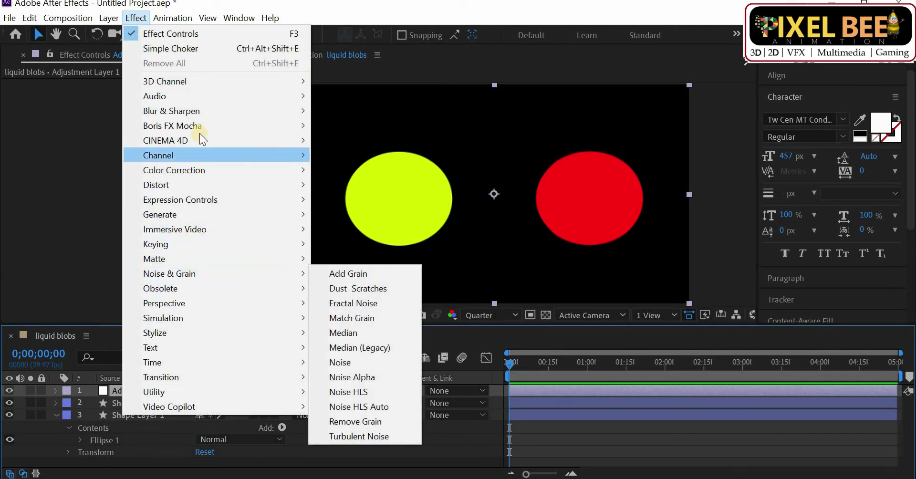
- Apply Fast Box Blur to Adjustment Layer 1 with a Blur Radius of 9
{"action": "left_click", "coordinate": [209, 112]}
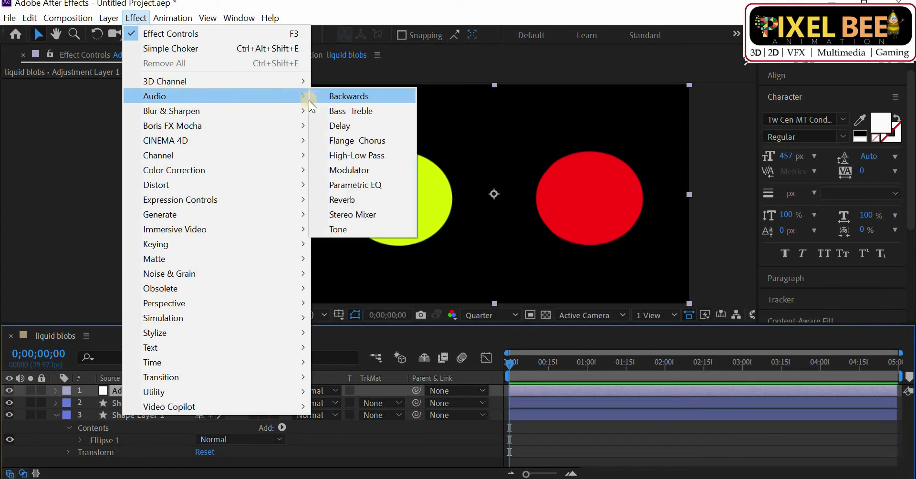
{"action": "mouse_move", "coordinate": [302, 104]}
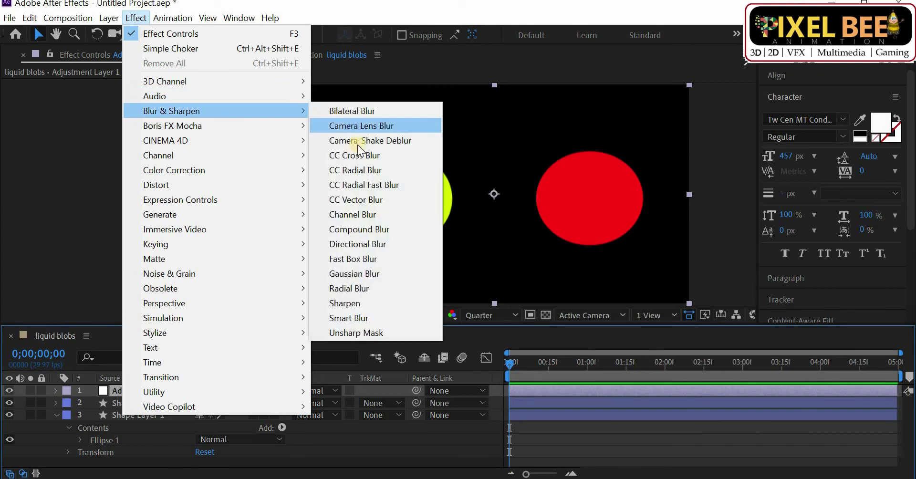
{"action": "left_click", "coordinate": [358, 260]}
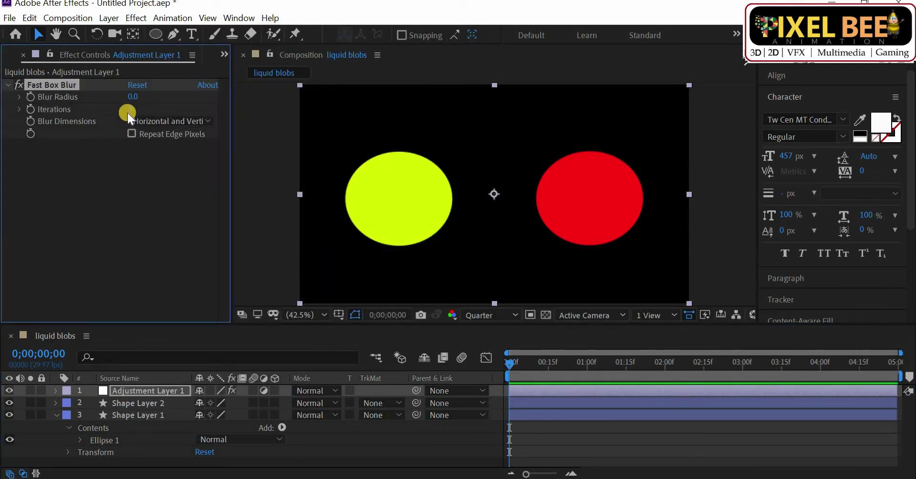
{"action": "left_click", "coordinate": [133, 97]}
{"action": "type", "text": "9"}
{"action": "left_click", "coordinate": [151, 238]}
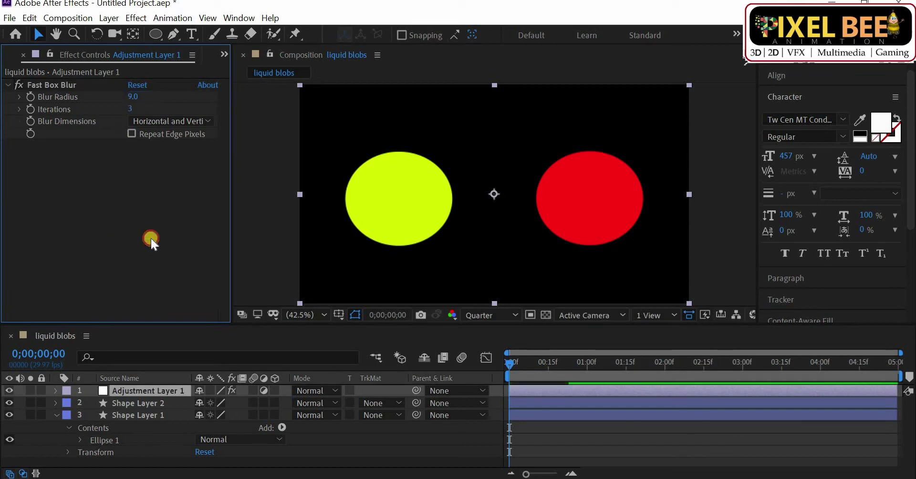
{"action": "left_click", "coordinate": [132, 19]}
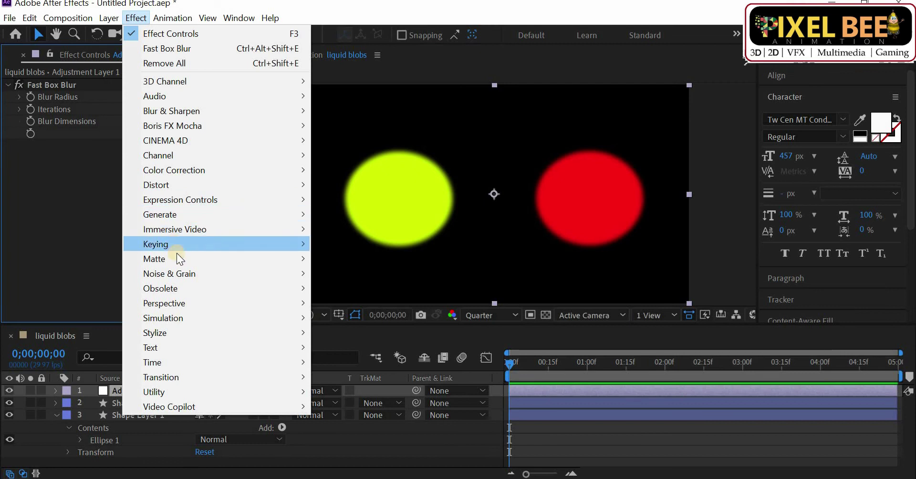
- Add Simple Choker with Choke Matte 9 to Adjustment Layer 1, then select Shape Layer 2
{"action": "mouse_move", "coordinate": [262, 258]}
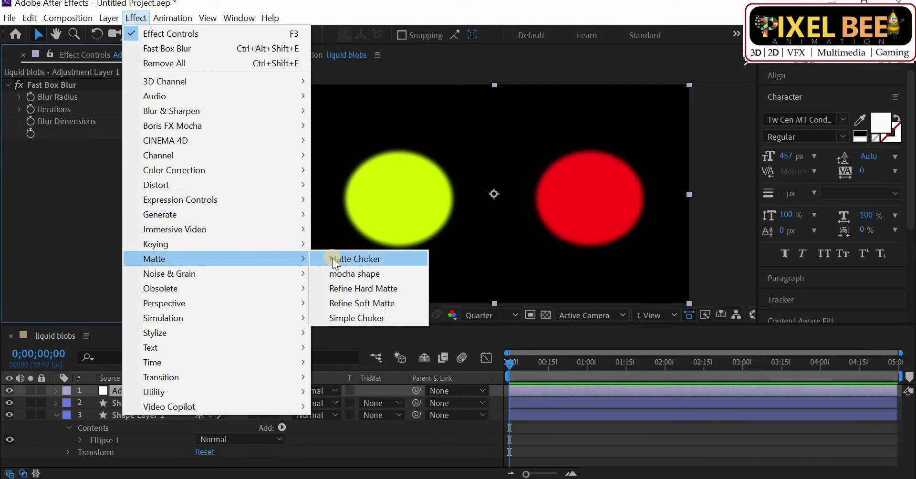
{"action": "left_click", "coordinate": [339, 317]}
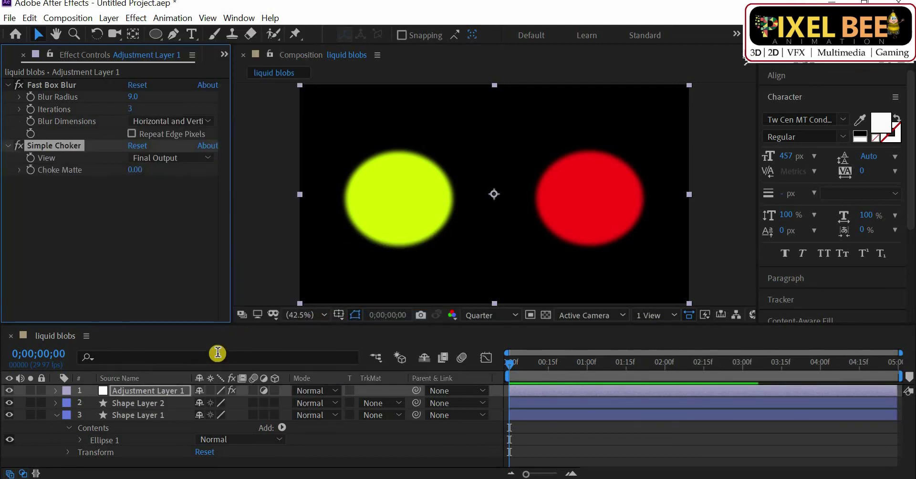
{"action": "left_click", "coordinate": [134, 170]}
{"action": "type", "text": "9"}
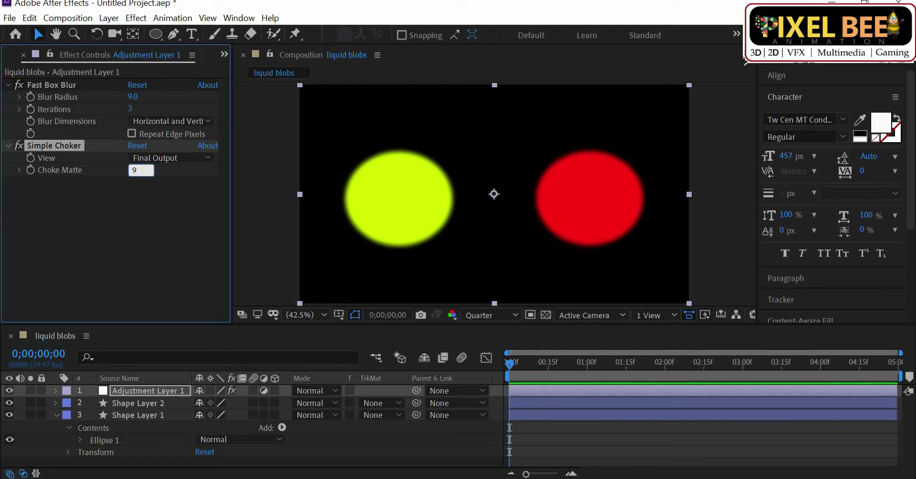
{"action": "left_click", "coordinate": [103, 233]}
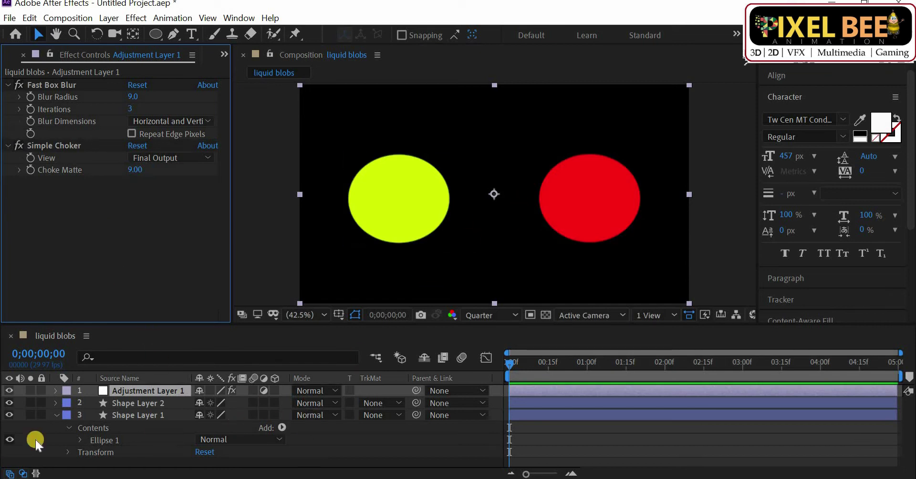
{"action": "left_click", "coordinate": [136, 403]}
{"action": "key", "text": "Tab"}
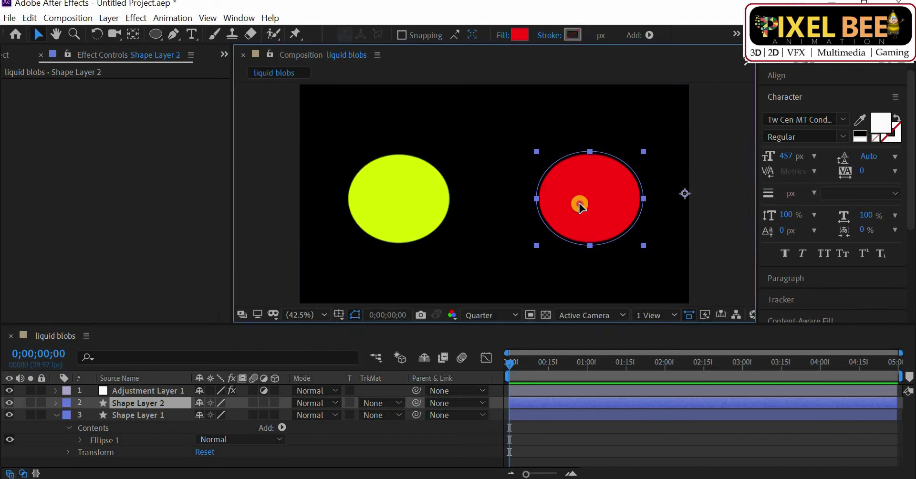
- Nudge the red circle and show only Shape Layer 2's Position property
{"action": "mouse_move", "coordinate": [605, 215]}
{"action": "left_mouse_down"}
{"action": "mouse_move", "coordinate": [492, 201]}
{"action": "mouse_move", "coordinate": [406, 145]}
{"action": "mouse_move", "coordinate": [503, 224]}
{"action": "mouse_move", "coordinate": [582, 203]}
{"action": "left_mouse_up"}
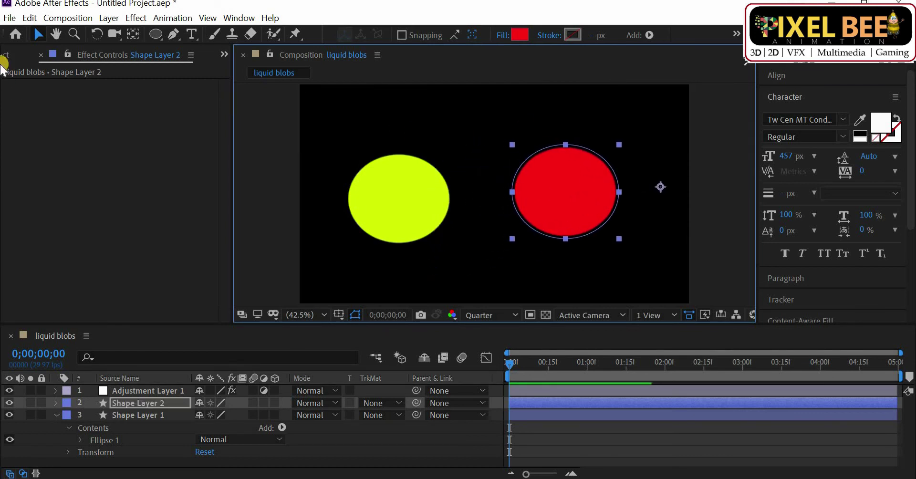
{"action": "left_click", "coordinate": [6, 55]}
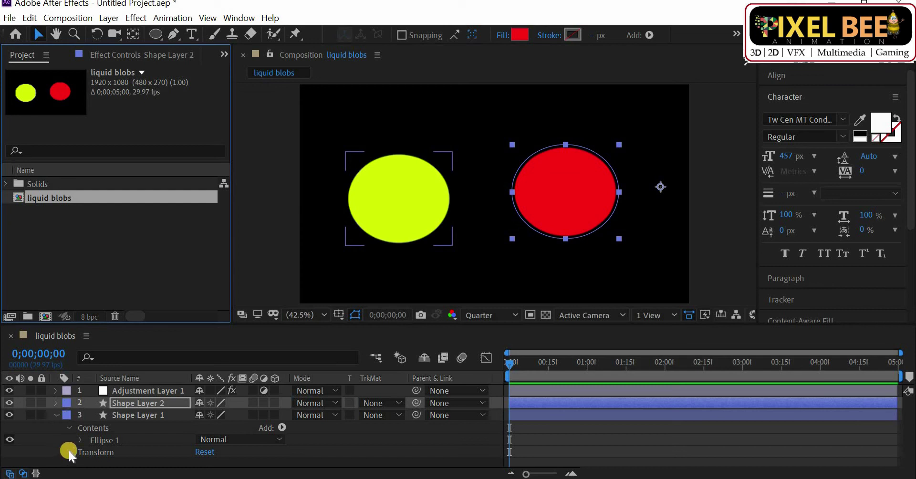
{"action": "left_click", "coordinate": [151, 401]}
{"action": "key", "text": "p"}
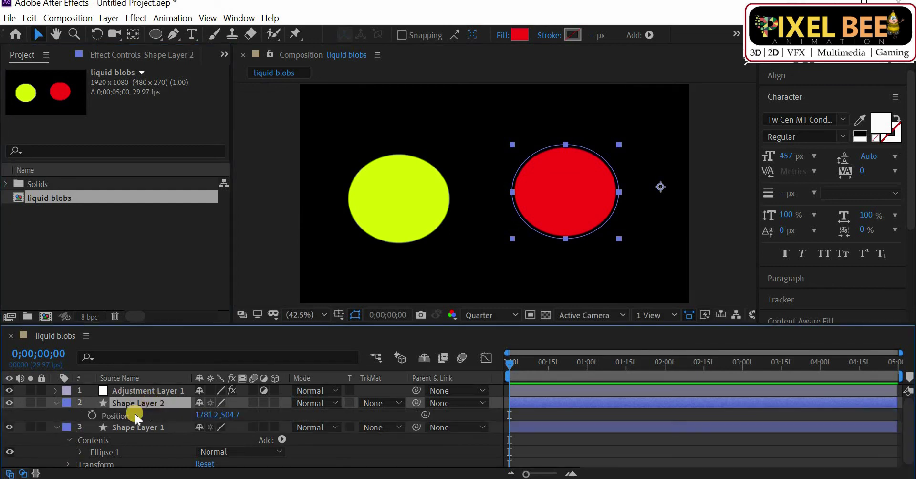
- Keyframe the red circle's Position: over the yellow circle's top at 0;14, its left at 0;29
{"action": "left_click", "coordinate": [91, 416]}
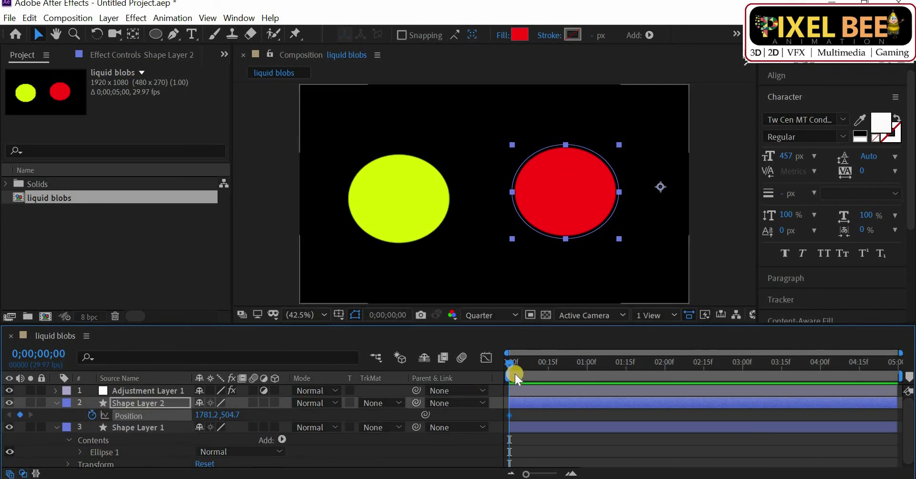
{"action": "left_click_drag", "start_coordinate": [509, 363], "coordinate": [545, 362]}
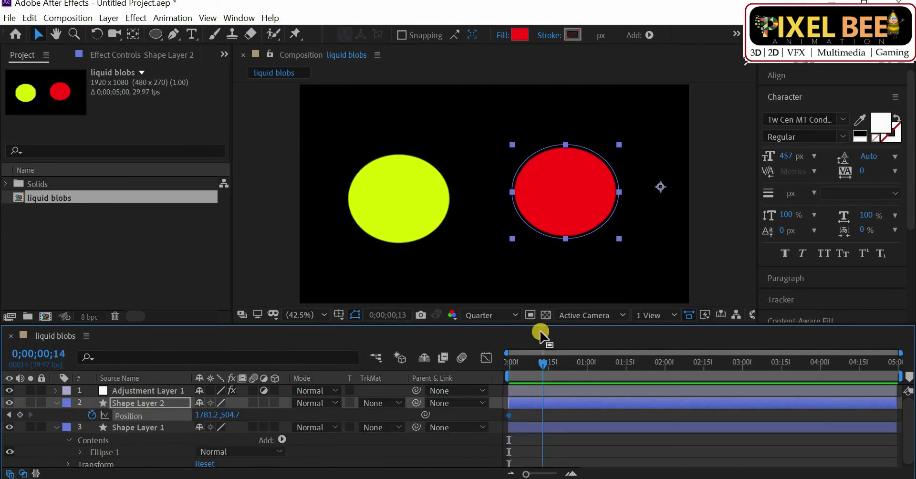
{"action": "mouse_move", "coordinate": [560, 204]}
{"action": "left_mouse_down"}
{"action": "mouse_move", "coordinate": [452, 156]}
{"action": "mouse_move", "coordinate": [442, 140]}
{"action": "left_mouse_up"}
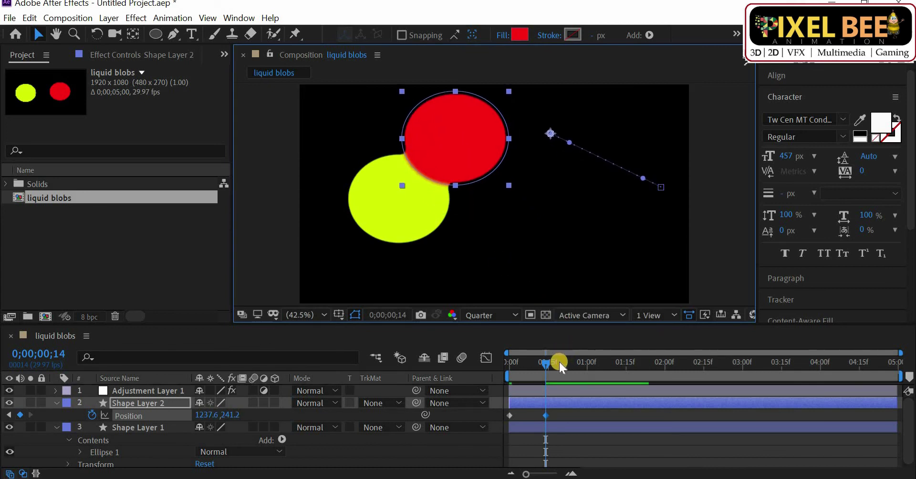
{"action": "left_click_drag", "start_coordinate": [545, 364], "coordinate": [584, 364]}
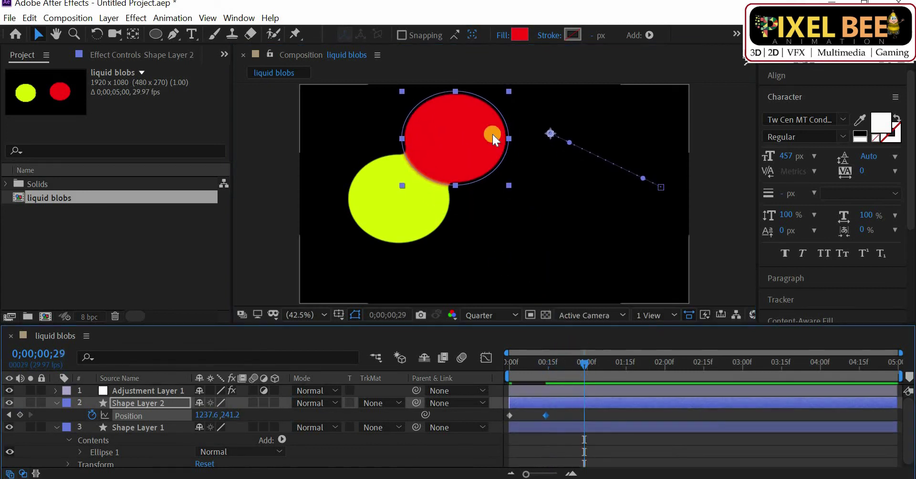
{"action": "mouse_move", "coordinate": [480, 134]}
{"action": "left_mouse_down"}
{"action": "mouse_move", "coordinate": [345, 175]}
{"action": "mouse_move", "coordinate": [317, 208]}
{"action": "left_mouse_up"}
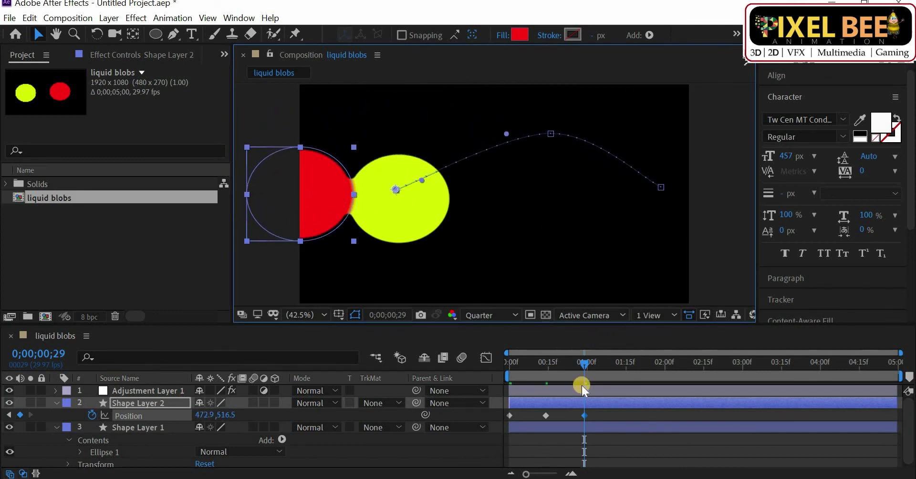
- Move the red circle below the yellow one at 1;10, back to start at 1;24, ending the work area there
{"action": "left_click_drag", "start_coordinate": [585, 367], "coordinate": [613, 367]}
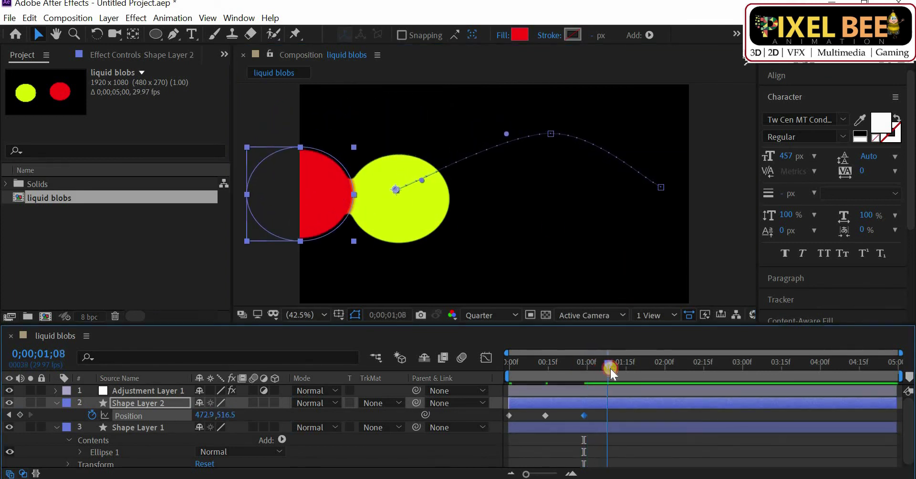
{"action": "mouse_move", "coordinate": [321, 211]}
{"action": "left_mouse_down"}
{"action": "mouse_move", "coordinate": [432, 284]}
{"action": "mouse_move", "coordinate": [448, 284]}
{"action": "left_mouse_up"}
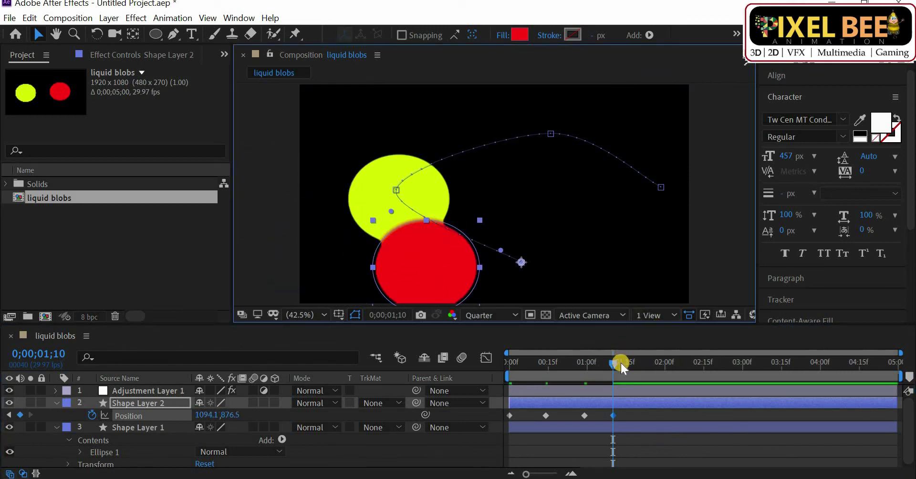
{"action": "left_click_drag", "start_coordinate": [615, 363], "coordinate": [648, 364]}
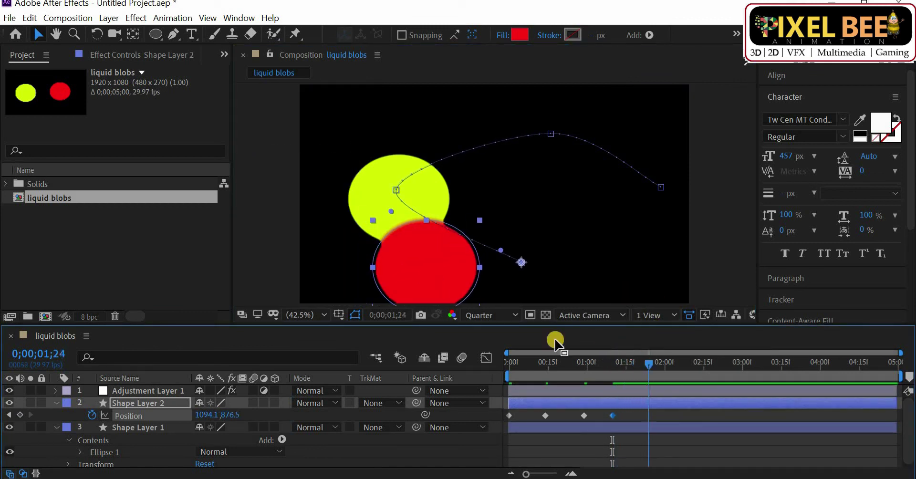
{"action": "mouse_move", "coordinate": [472, 274]}
{"action": "left_mouse_down"}
{"action": "mouse_move", "coordinate": [532, 229]}
{"action": "mouse_move", "coordinate": [636, 191]}
{"action": "left_mouse_up"}
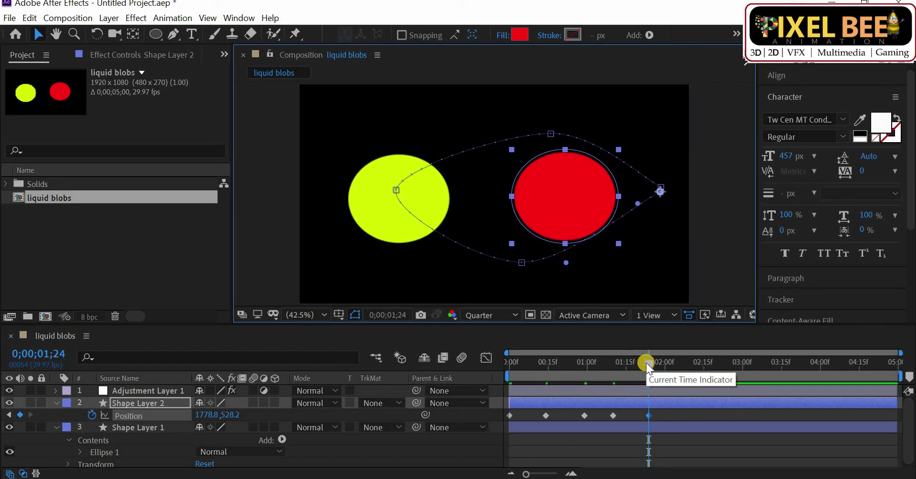
{"action": "key", "text": "n"}
{"action": "mouse_move", "coordinate": [650, 362]}
{"action": "left_mouse_down"}
{"action": "mouse_move", "coordinate": [543, 375]}
{"action": "mouse_move", "coordinate": [496, 349]}
{"action": "left_mouse_up"}
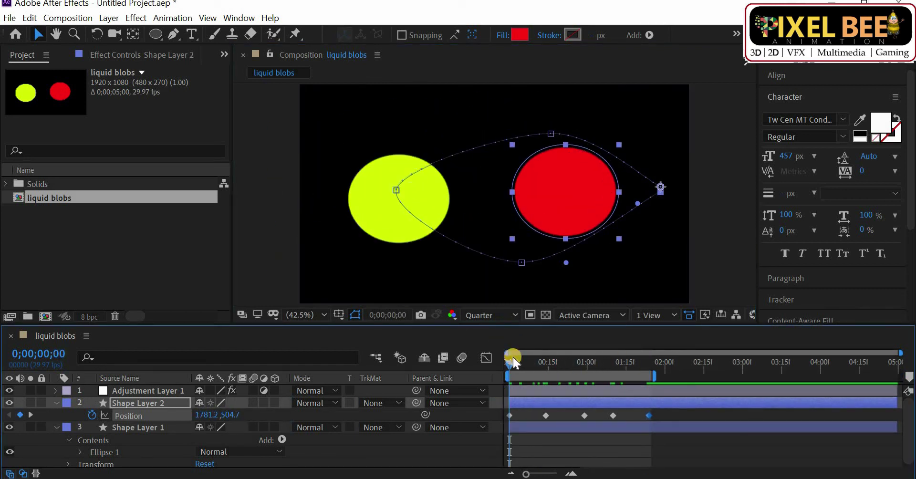
{"action": "key", "text": "space"}
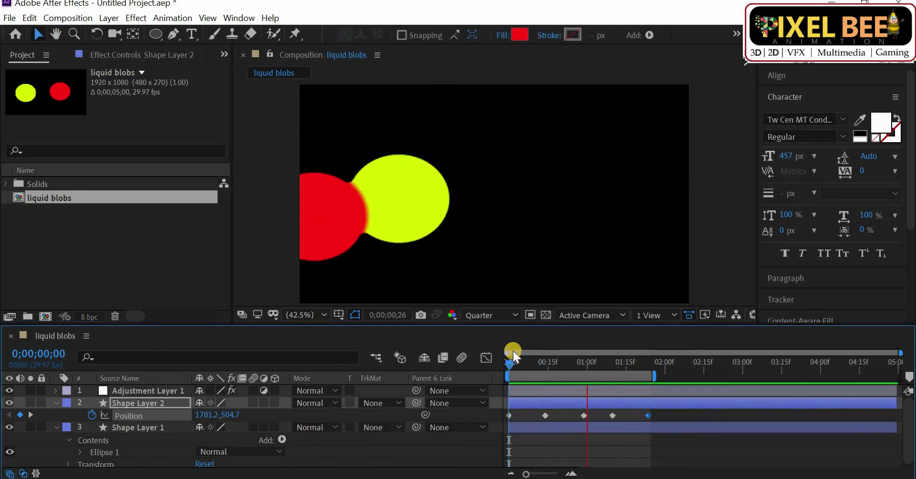
{"action": "key", "text": "space"}
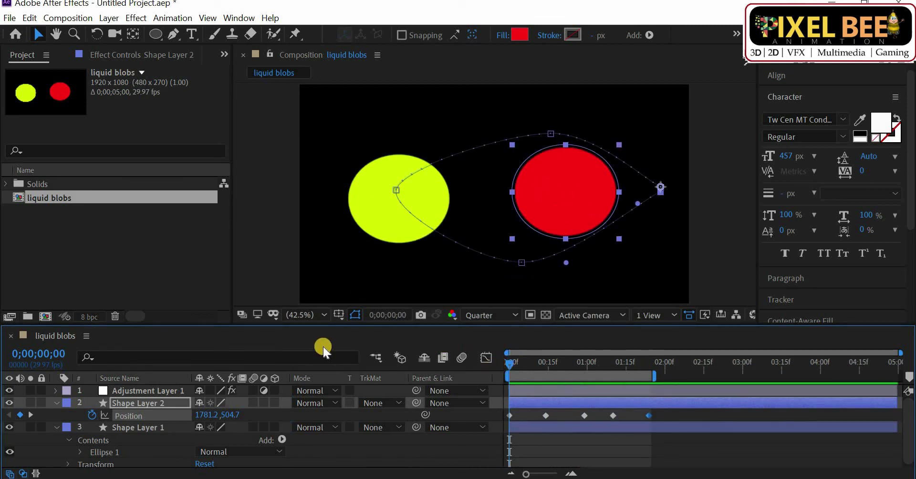